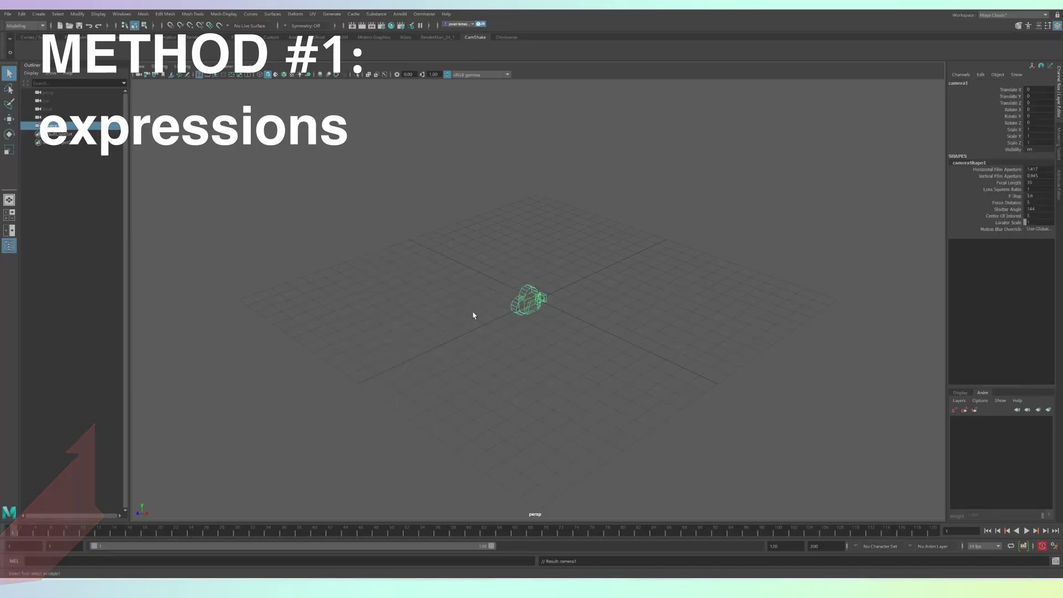
Raise camera1 slightly above the grid and enable Shake in its Film Back attributes
{"action": "key", "text": "w"}
{"action": "left_click_drag", "start_coordinate": [537, 266], "coordinate": [537, 254]}
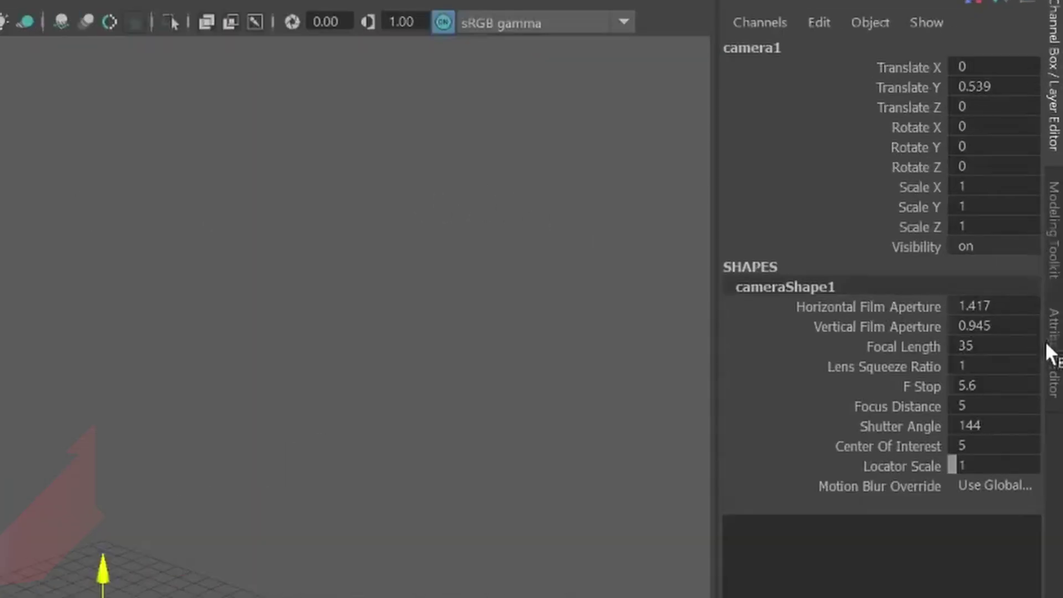
{"action": "left_click", "coordinate": [1051, 353]}
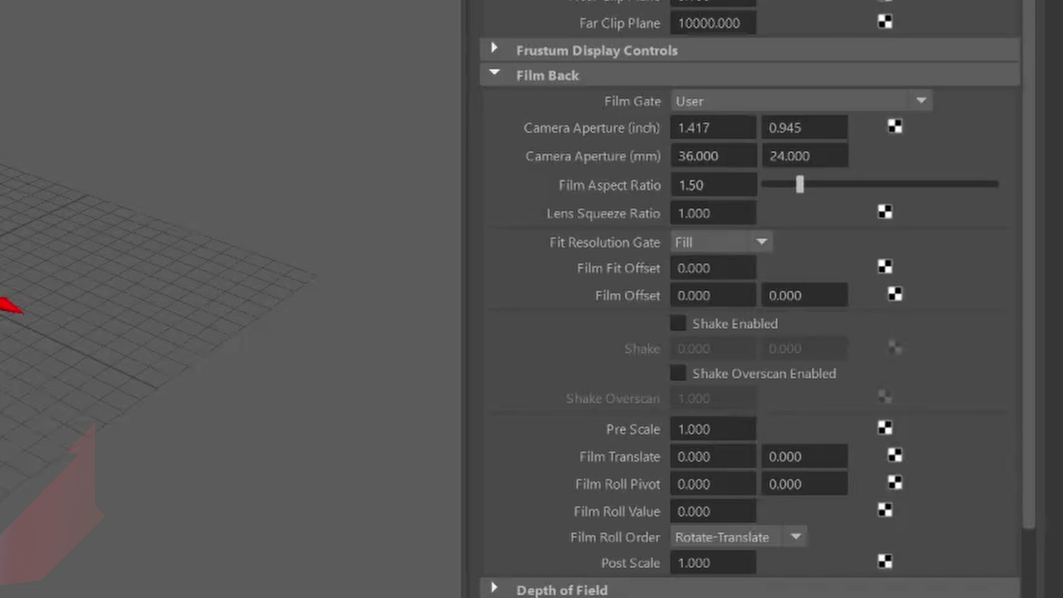
{"action": "left_click", "coordinate": [675, 326]}
Create expression1 setting cameraShape1.horizontalShake to noise(frame*0.02)*0.3
{"action": "right_click", "coordinate": [689, 351]}
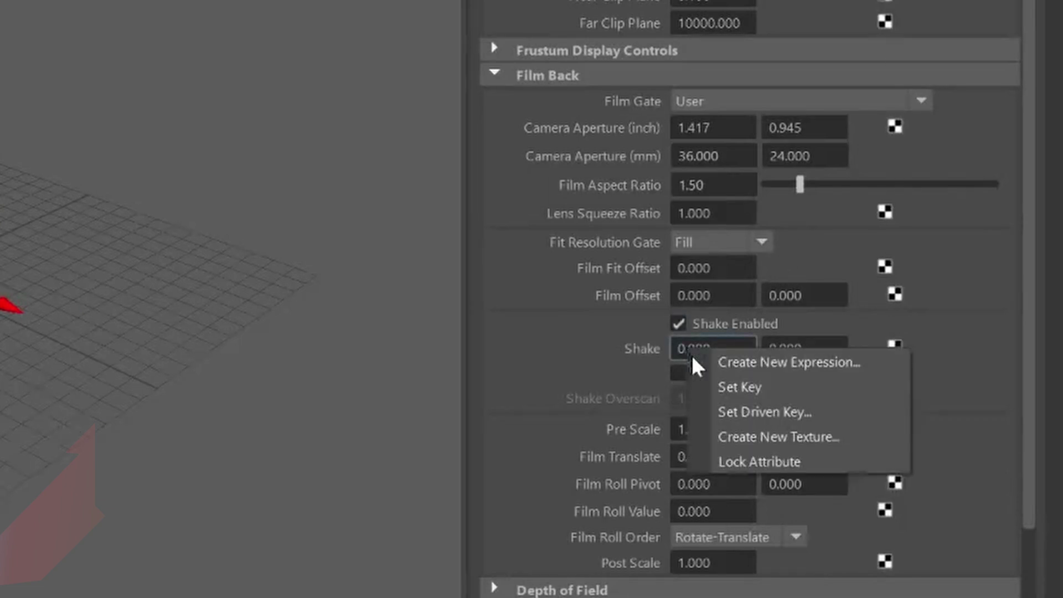
{"action": "left_click", "coordinate": [746, 363]}
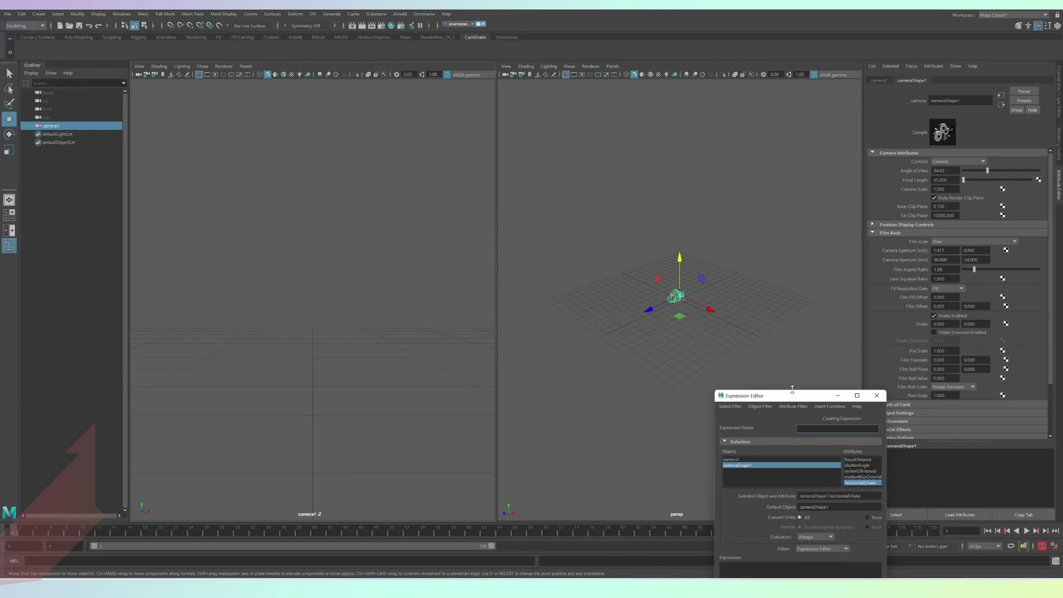
{"action": "left_click_drag", "start_coordinate": [792, 395], "coordinate": [602, 173]}
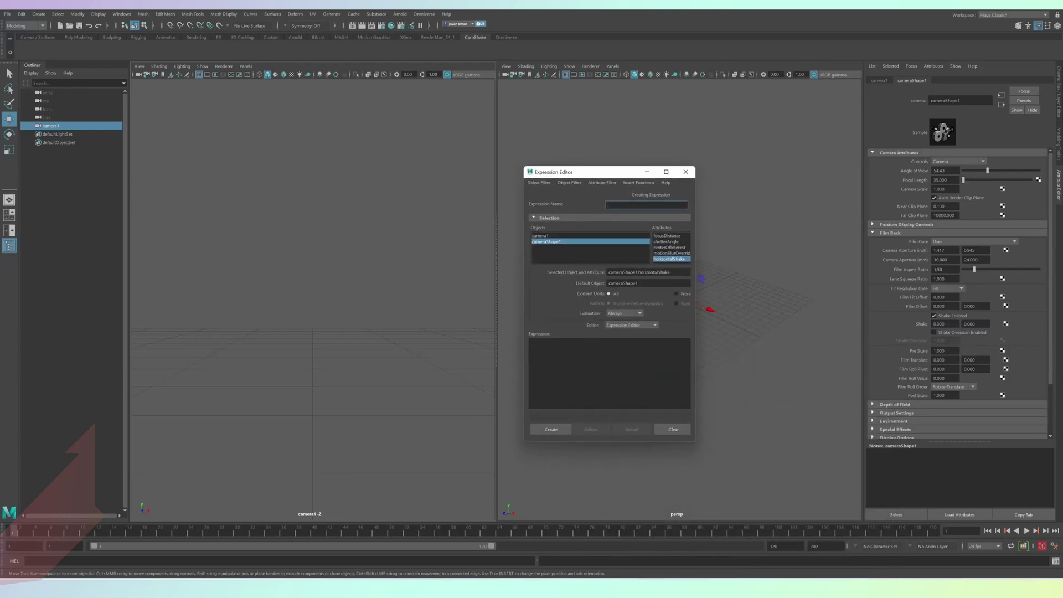
{"action": "key", "text": "Tab"}
{"action": "key", "text": "ctrl+c"}
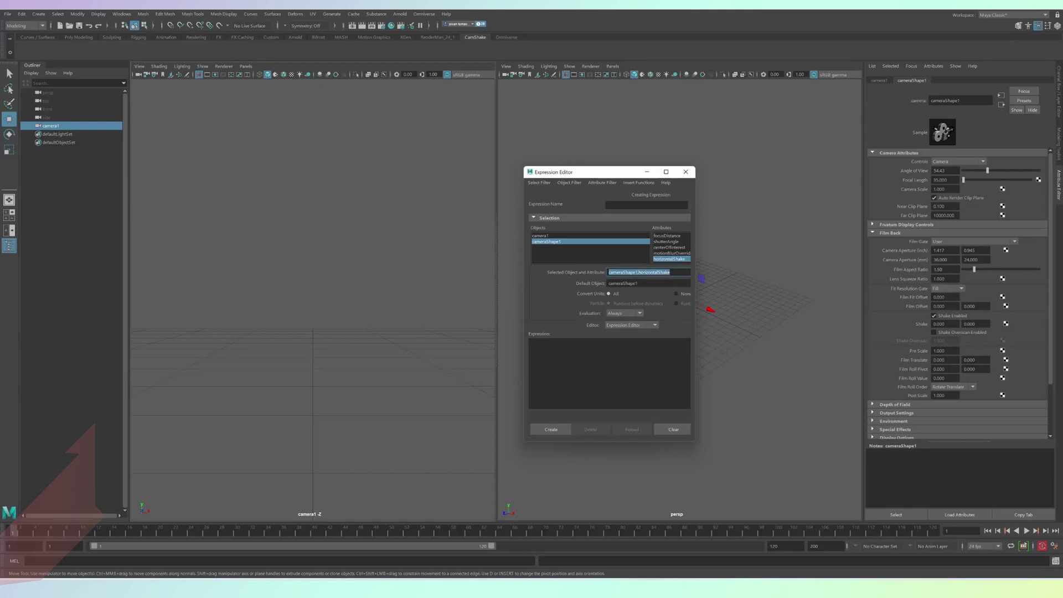
{"action": "left_click", "coordinate": [530, 342]}
{"action": "key", "text": "ctrl+v"}
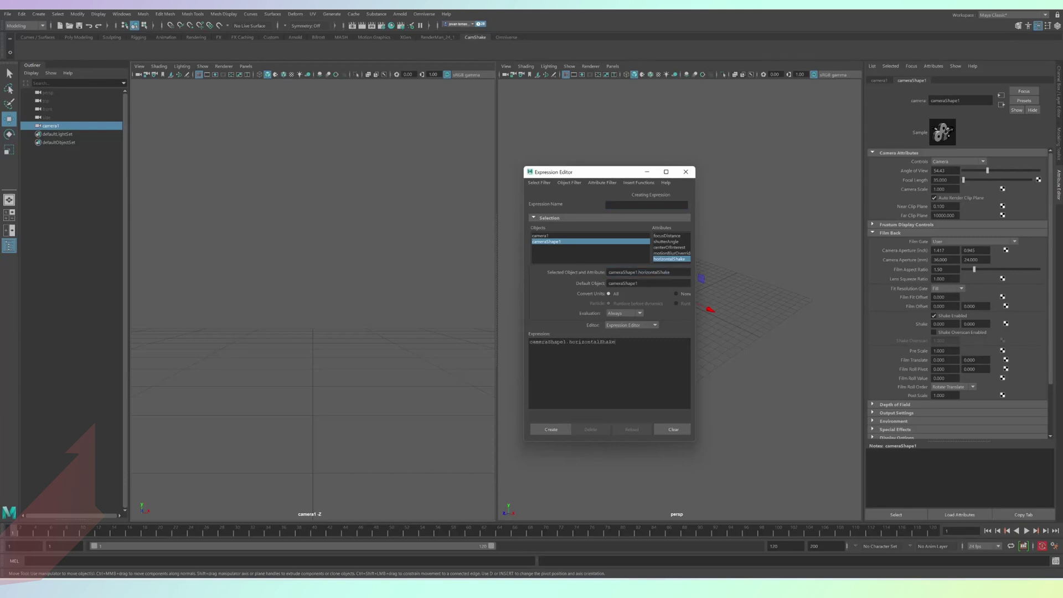
{"action": "type", "text": "=noise(frame*0.01)*0.3;"}
{"action": "left_click", "coordinate": [540, 430]}
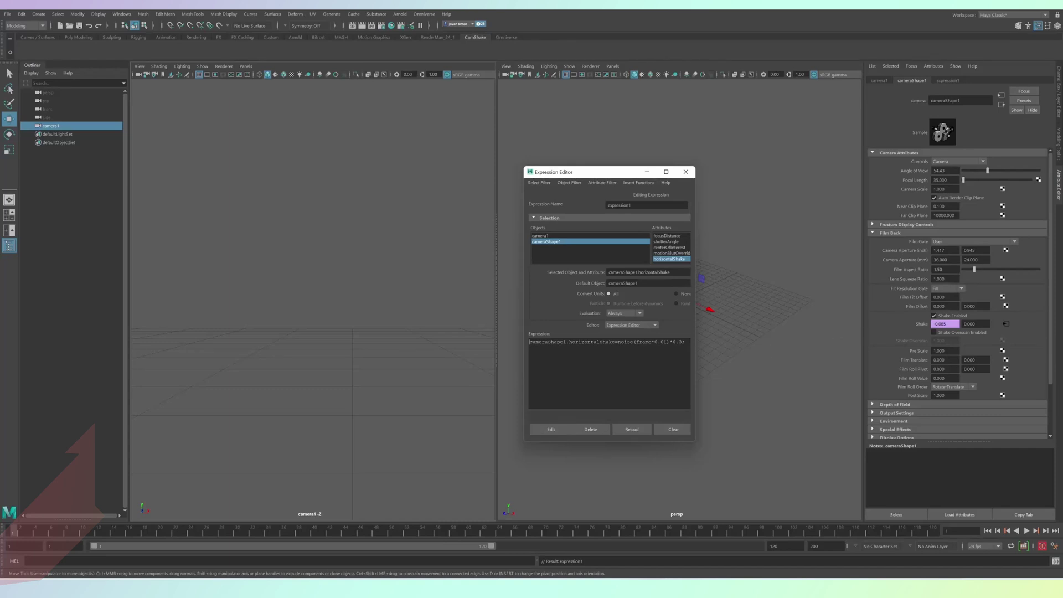
Create a noise-of-frame expression driving cameraShape1.verticalShake
{"action": "right_click", "coordinate": [967, 325]}
{"action": "left_click", "coordinate": [997, 330]}
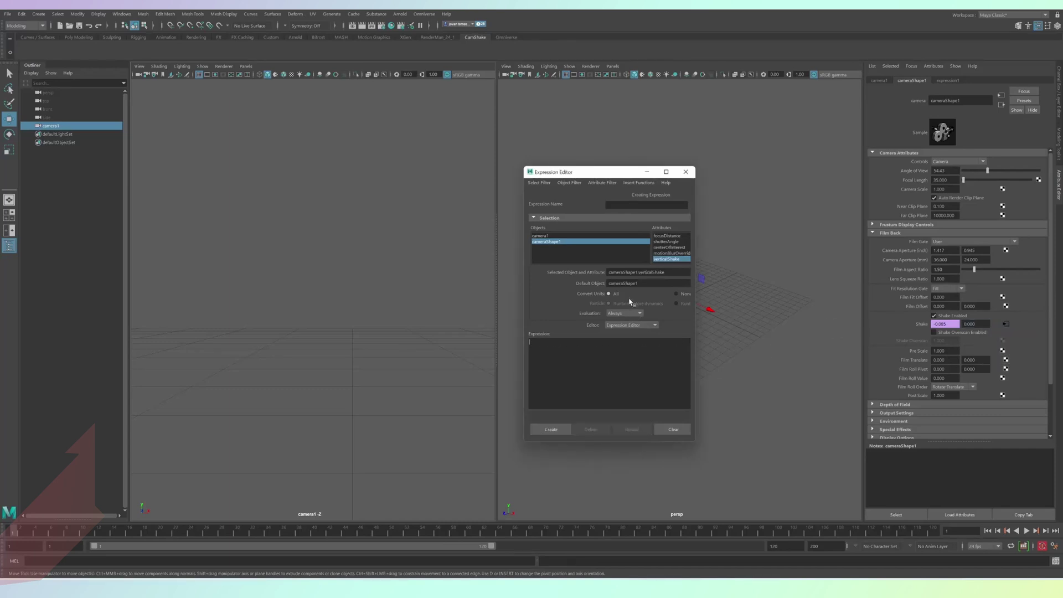
{"action": "triple_click", "coordinate": [637, 272]}
{"action": "key", "text": "ctrl+c"}
{"action": "left_click", "coordinate": [609, 366]}
{"action": "key", "text": "ctrl+v"}
{"action": "type", "text": "=noise(fram"}
{"action": "left_click", "coordinate": [551, 429]}
{"action": "left_click", "coordinate": [686, 172]}
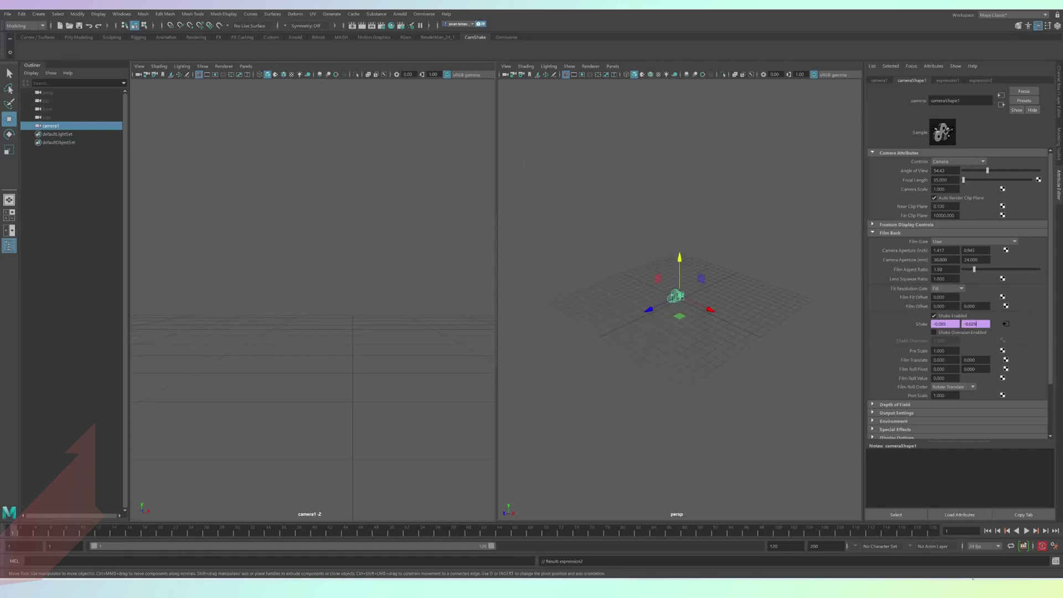
Preview playback, lower expression1's multiplier from 0.3 to 0.15, and replay the shake
{"action": "left_click", "coordinate": [1026, 531]}
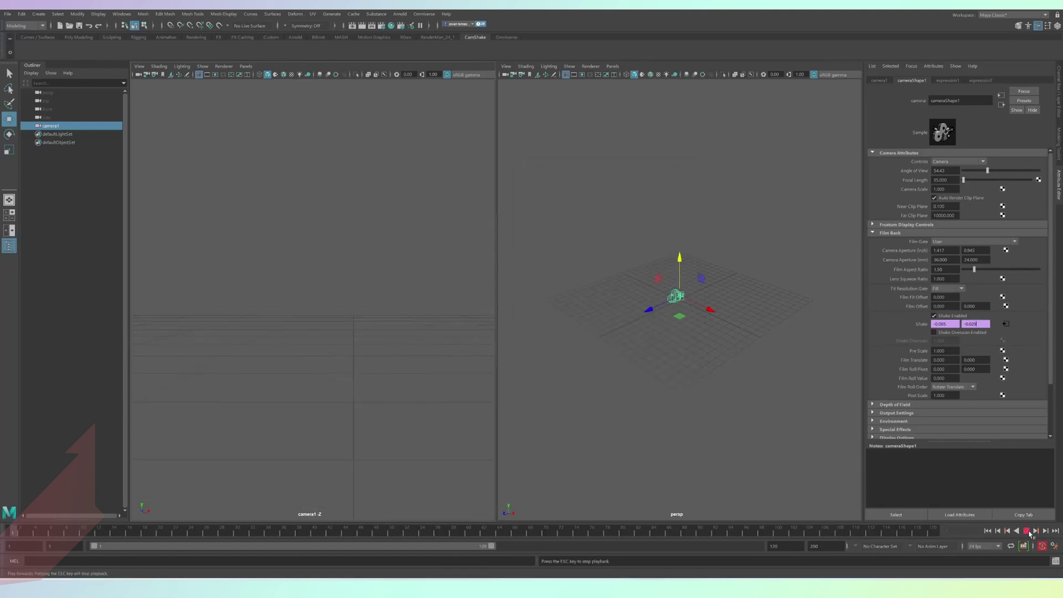
{"action": "right_click", "coordinate": [952, 326]}
{"action": "left_click", "coordinate": [978, 328]}
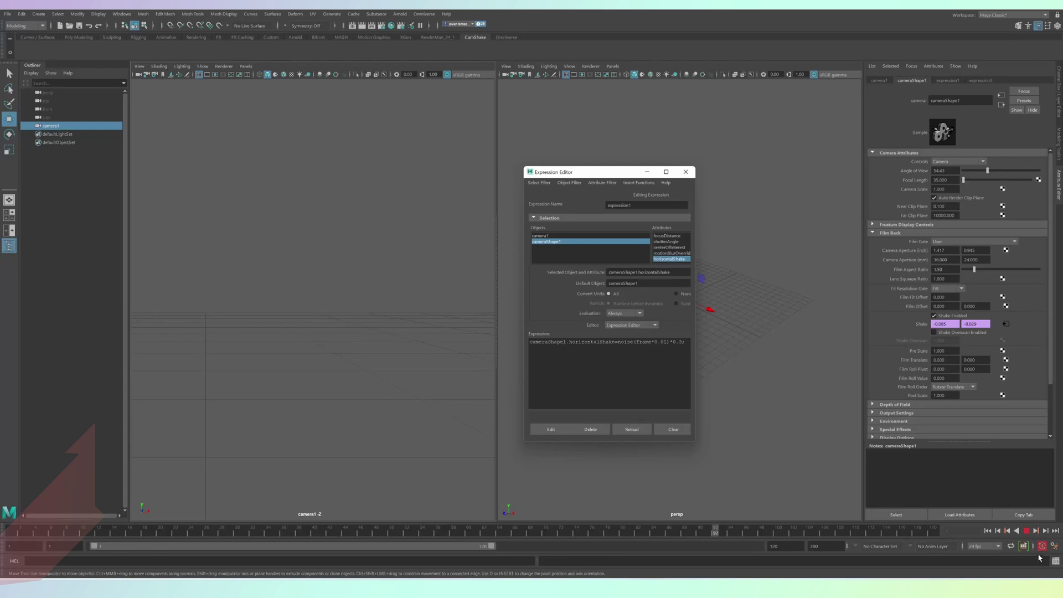
{"action": "key", "text": "Escape"}
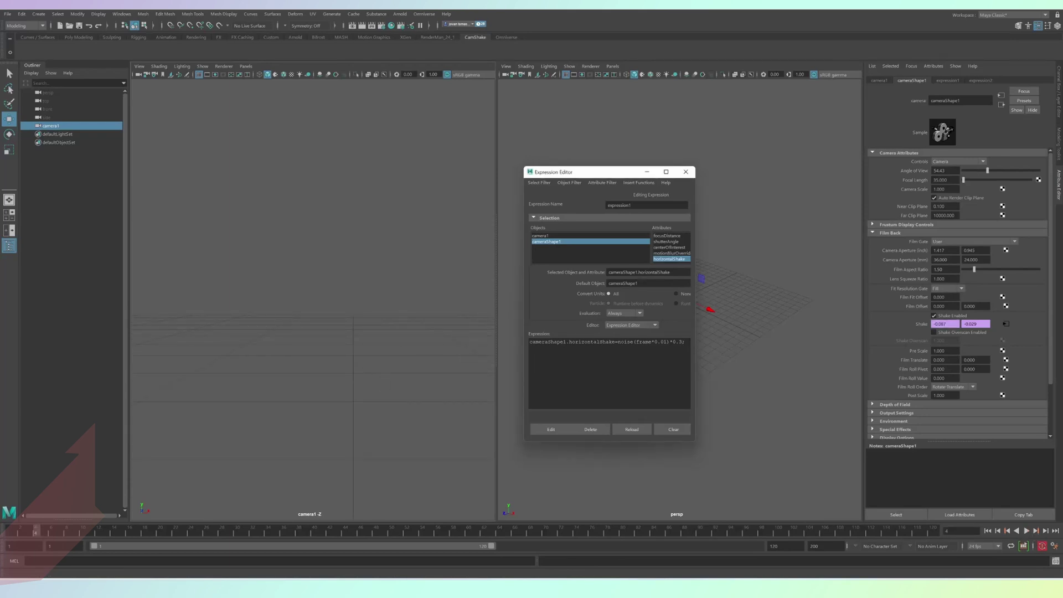
{"action": "left_click", "coordinate": [555, 431]}
{"action": "left_click", "coordinate": [1026, 531]}
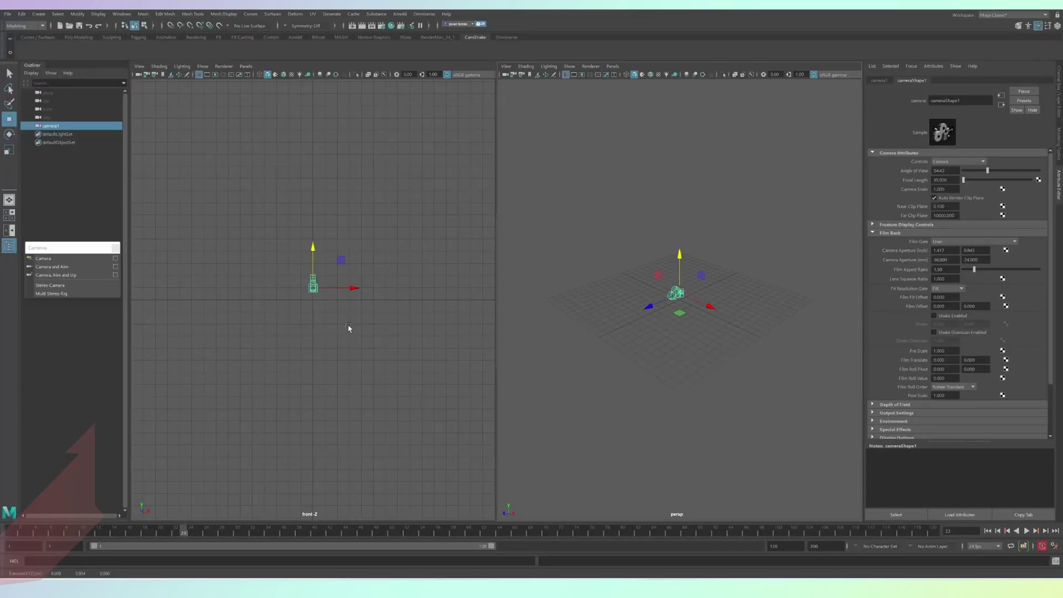
Paste the MEL camera-shake script into the Script Editor, execute it, and close the Expression Editor
{"action": "left_click", "coordinate": [121, 13]}
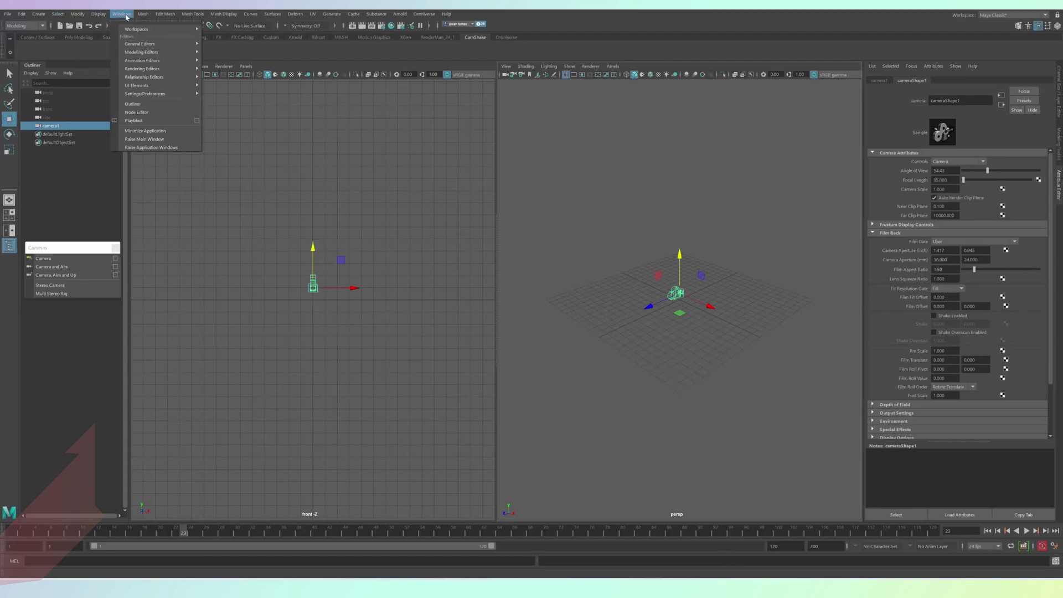
{"action": "mouse_move", "coordinate": [160, 46]}
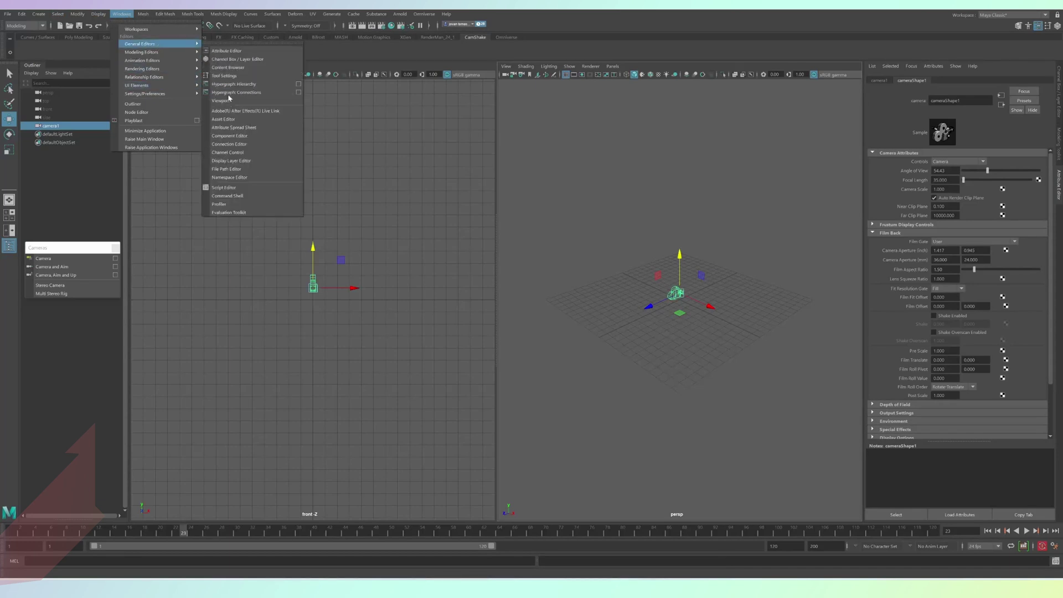
{"action": "left_click", "coordinate": [223, 188]}
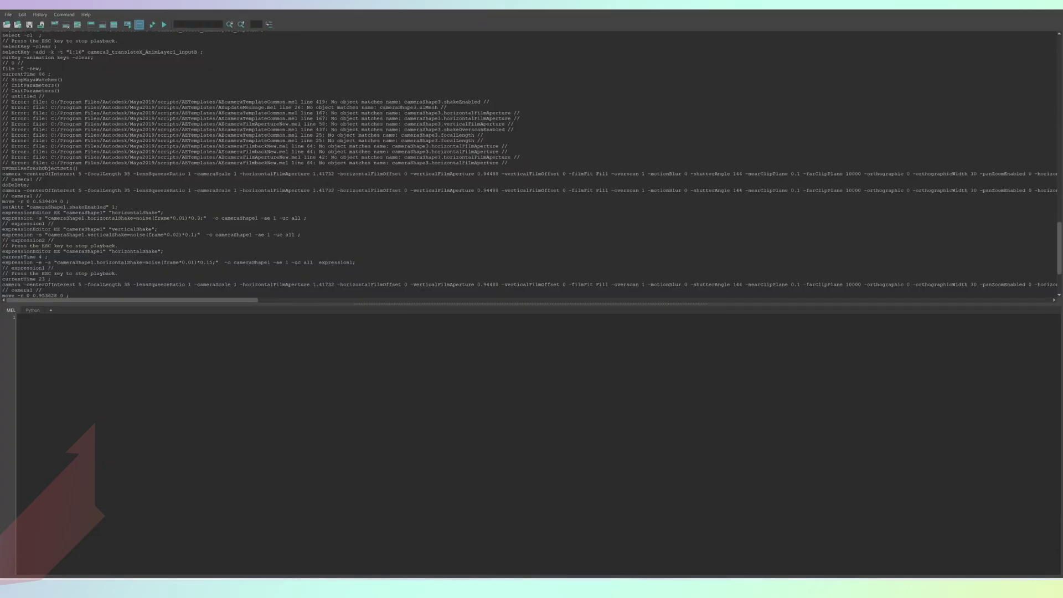
{"action": "key", "text": "ctrl+v"}
{"action": "left_click_drag", "start_coordinate": [257, 10], "coordinate": [485, 124]}
{"action": "left_click", "coordinate": [432, 125]}
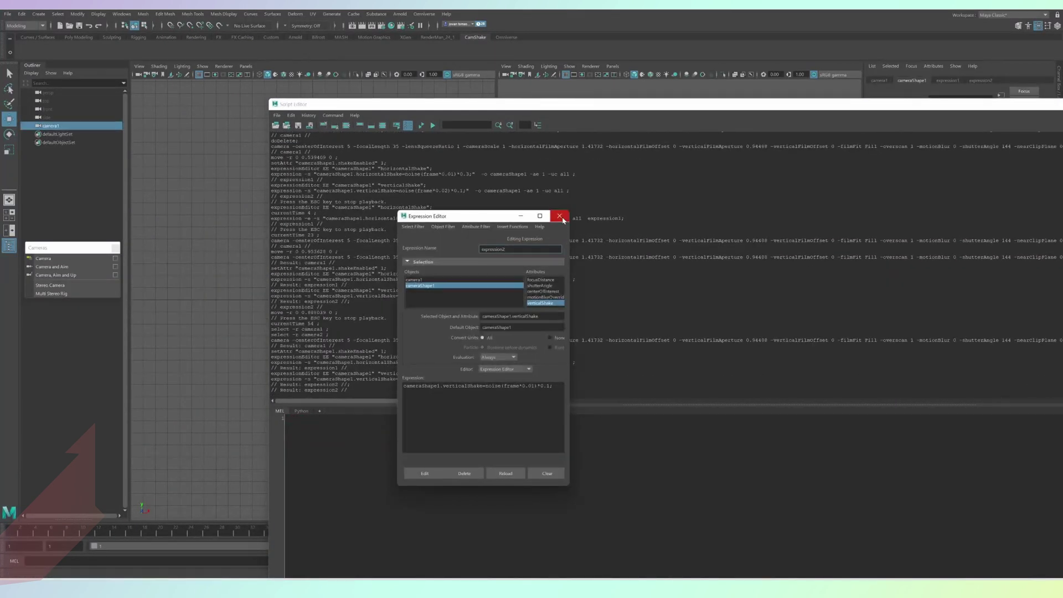
{"action": "left_click", "coordinate": [561, 215]}
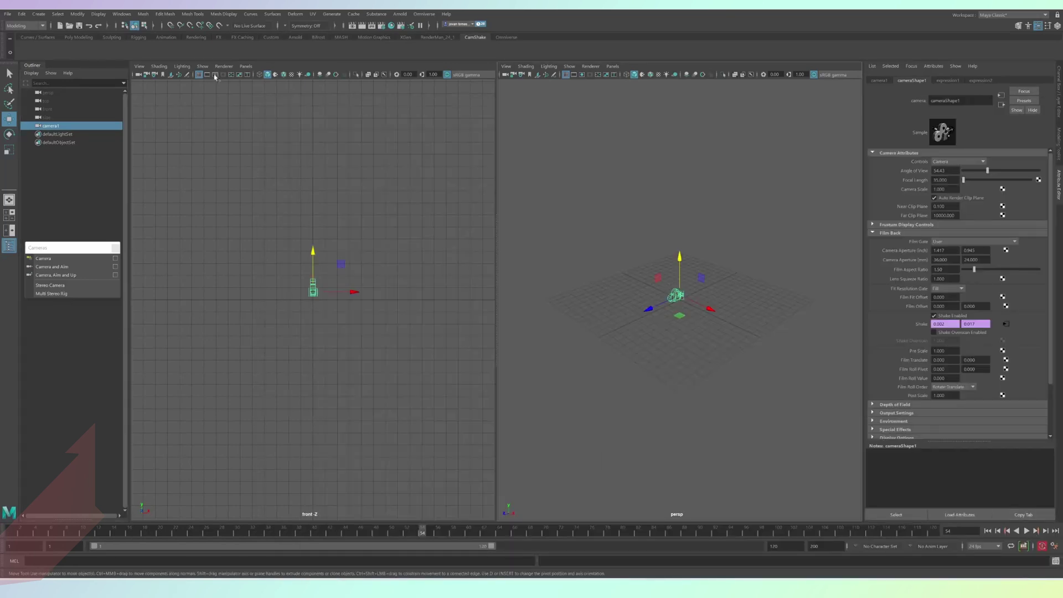
Look through camera1 in the front panel and play the animation to preview the shake
{"action": "left_click", "coordinate": [245, 66]}
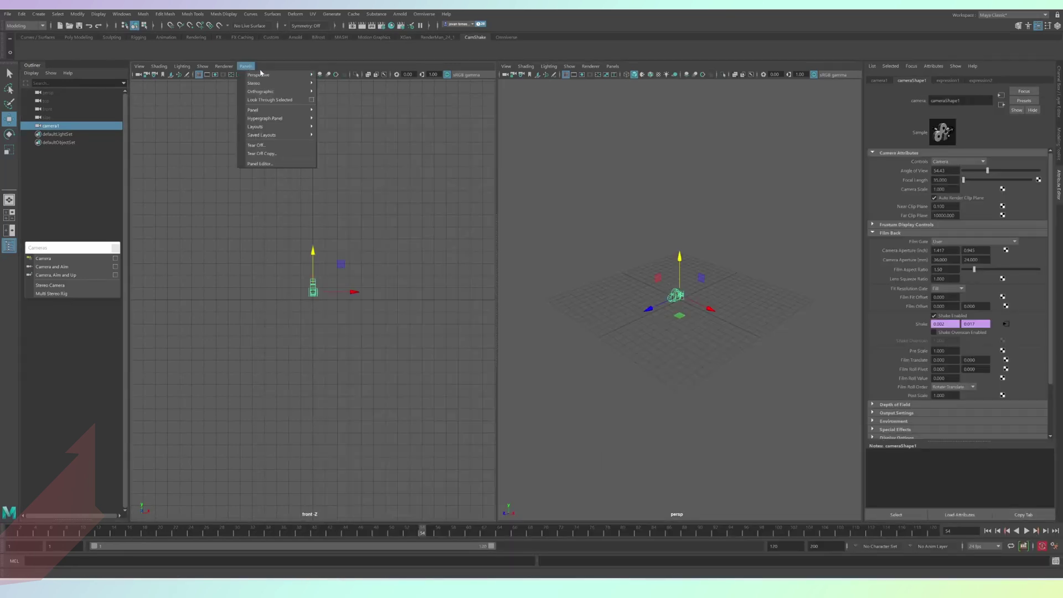
{"action": "left_click", "coordinate": [327, 78]}
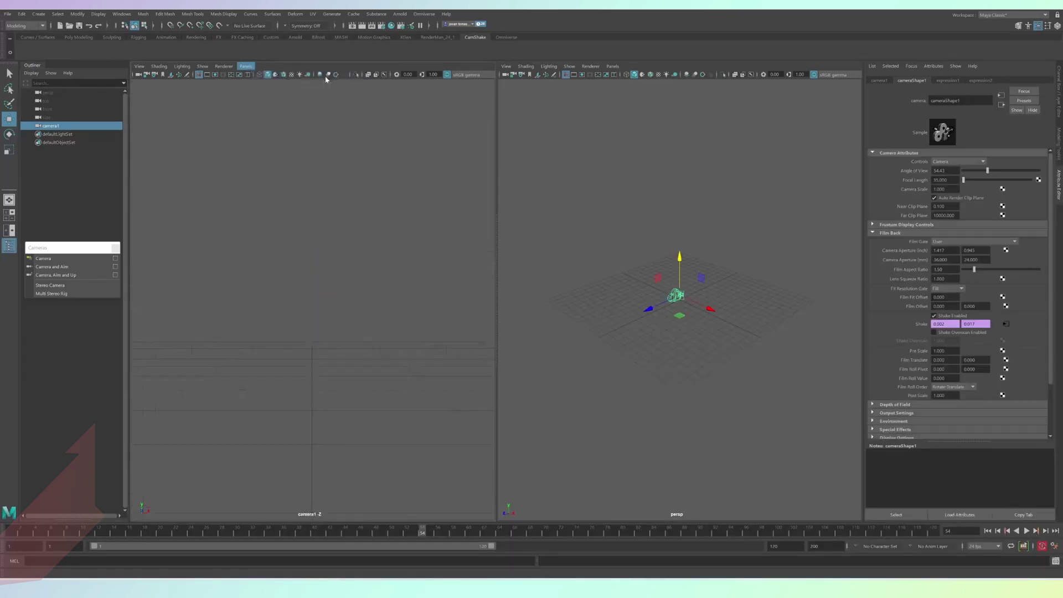
{"action": "left_click", "coordinate": [1027, 532]}
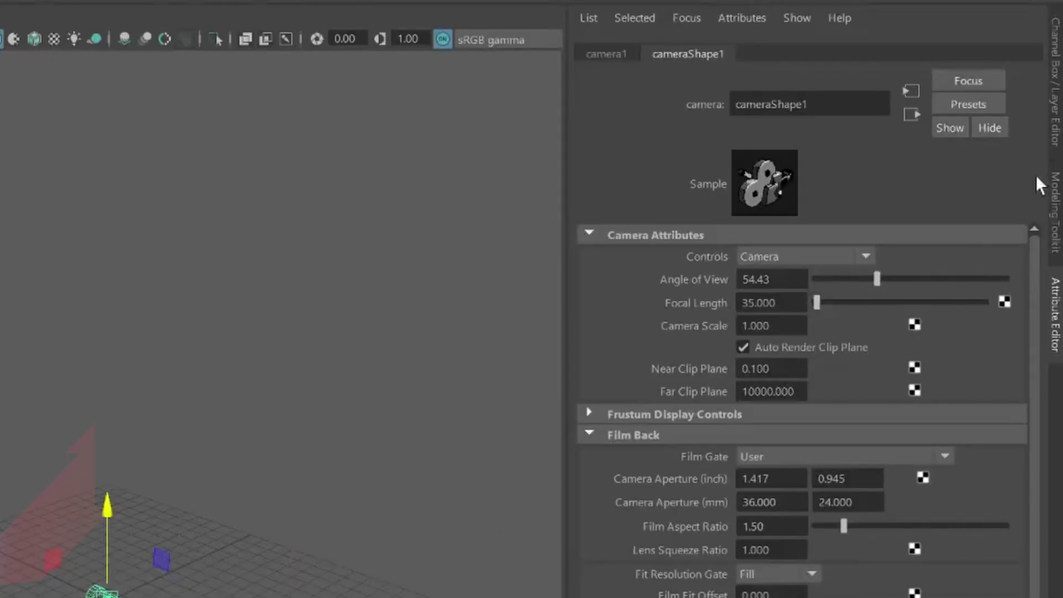
Create AnimLayer1 from the selected camera in the Anim Layer Editor, then select BaseAnimation
{"action": "left_click", "coordinate": [1056, 119]}
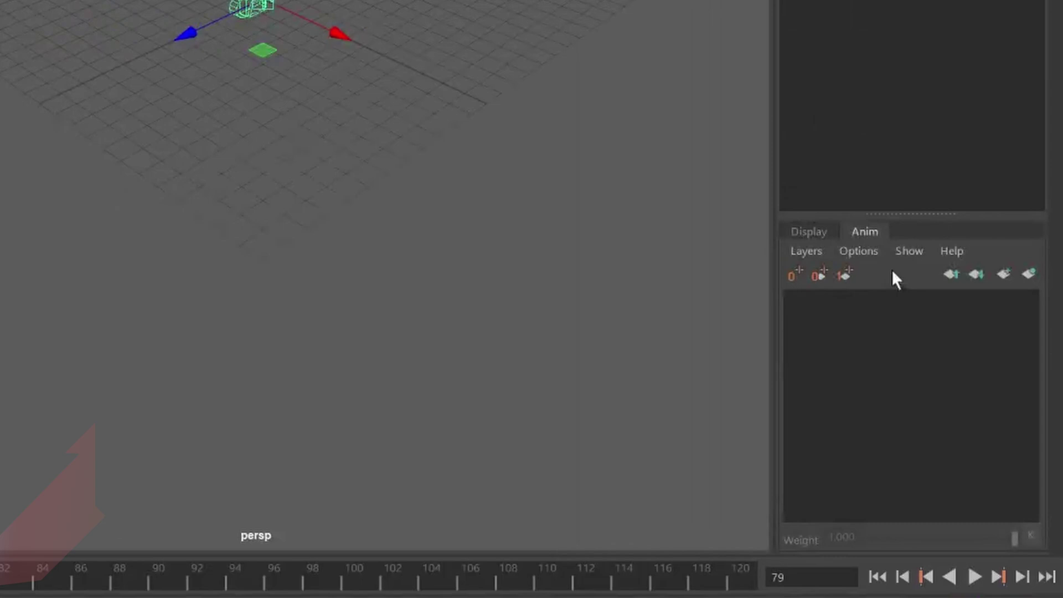
{"action": "left_click", "coordinate": [809, 231]}
{"action": "left_click", "coordinate": [863, 232]}
{"action": "left_click", "coordinate": [814, 251]}
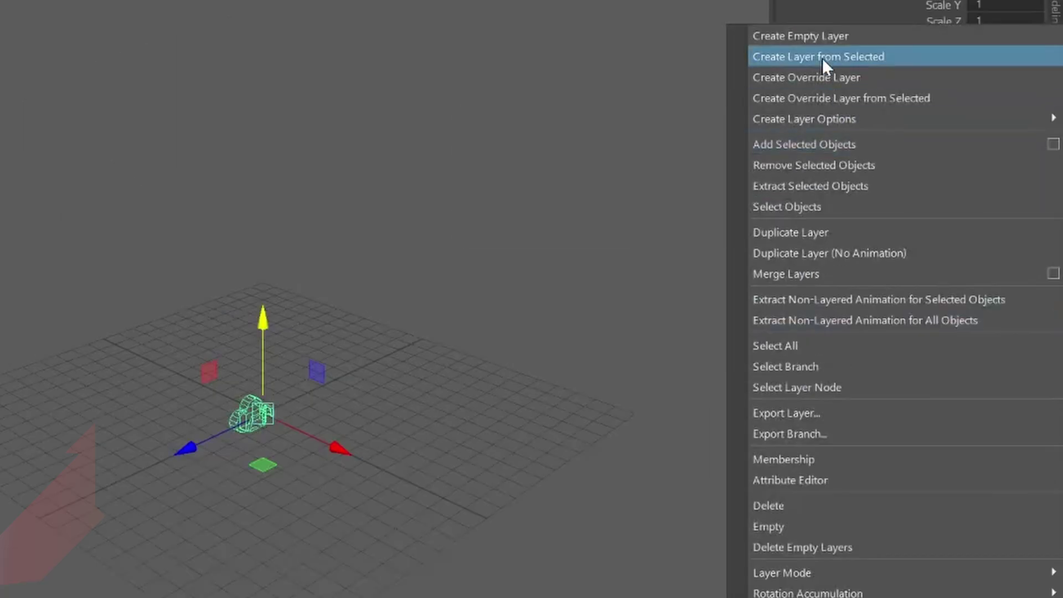
{"action": "left_click", "coordinate": [823, 58]}
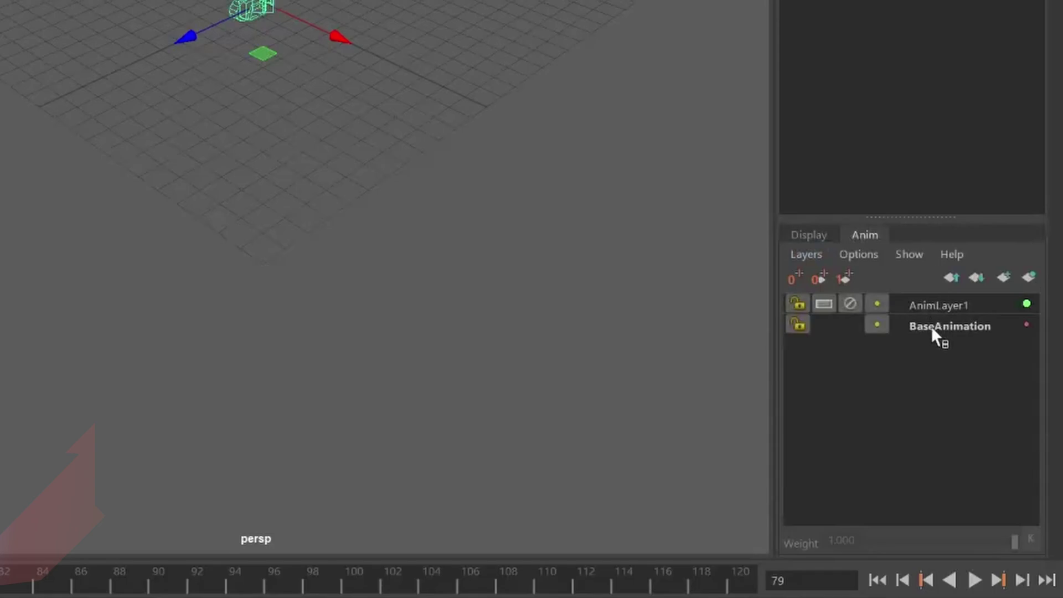
{"action": "left_click", "coordinate": [931, 328]}
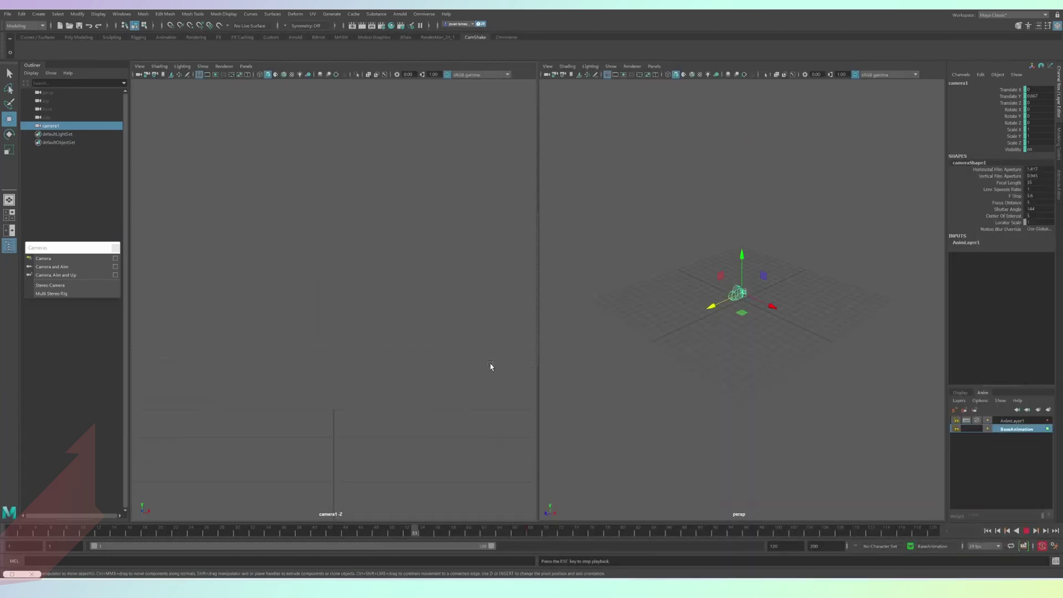
Stop playback and open the Graph Editor showing AnimLayer1's curves
{"action": "key", "text": "Escape"}
{"action": "left_click", "coordinate": [121, 14]}
{"action": "mouse_move", "coordinate": [160, 60]}
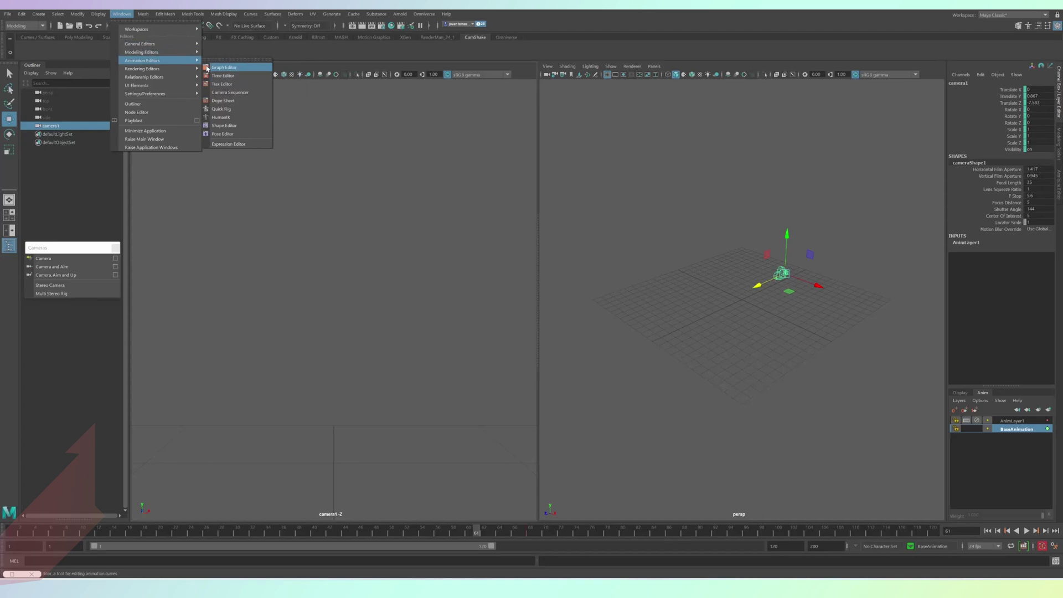
{"action": "left_click", "coordinate": [223, 67]}
{"action": "left_click", "coordinate": [228, 131]}
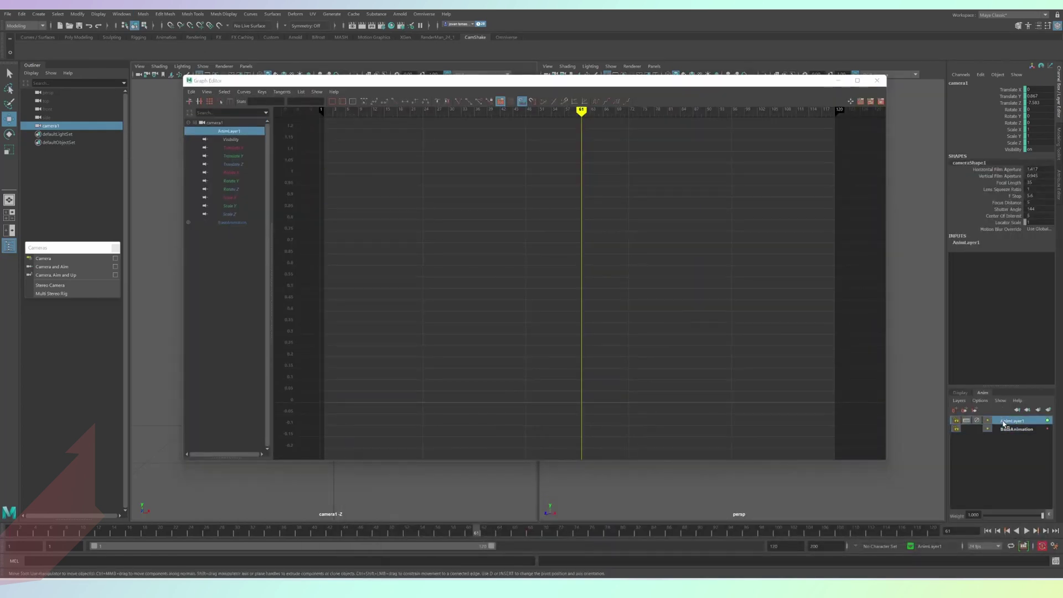
Key camera1 at frames 1, 21 and 12, then isolate the Rotate X curve
{"action": "left_click", "coordinate": [326, 113]}
{"action": "left_click", "coordinate": [410, 112]}
{"action": "left_click", "coordinate": [372, 111]}
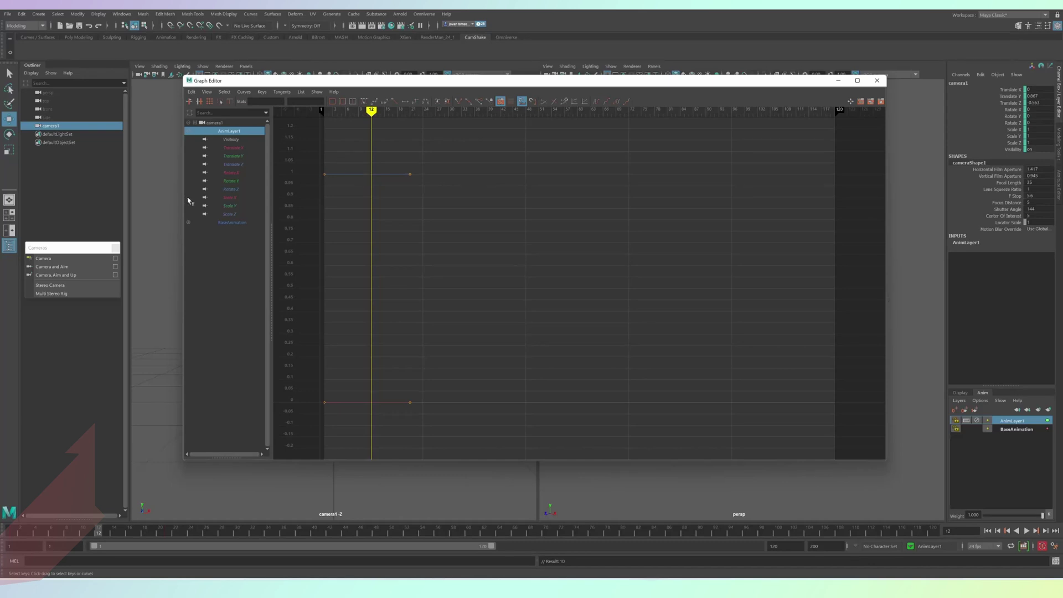
{"action": "left_click", "coordinate": [231, 148]}
{"action": "left_click", "coordinate": [231, 173]}
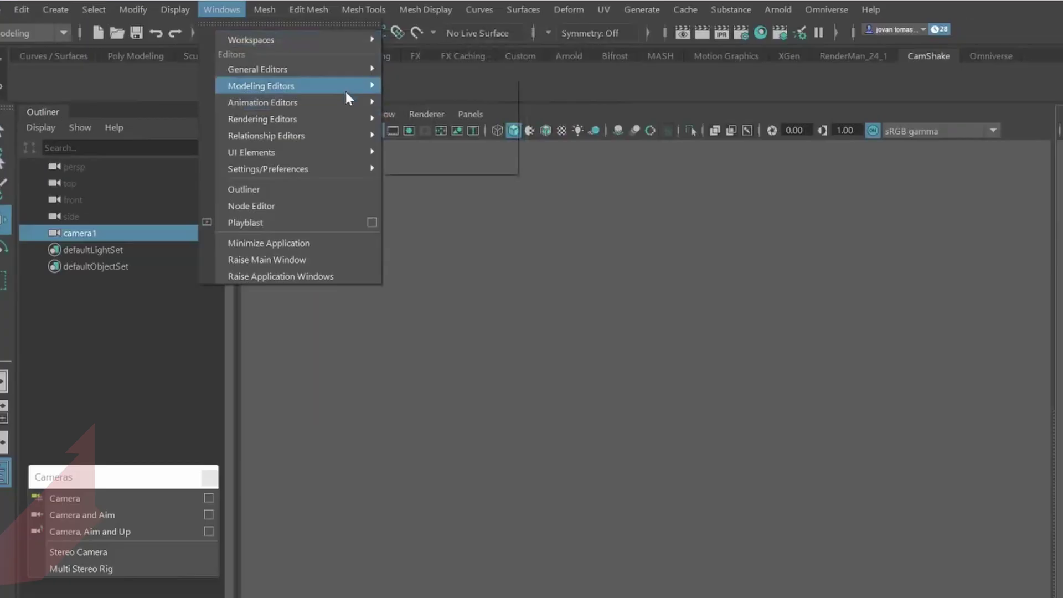
Key frame 20 and raise the frame 12 Rotate X key to about 0.104
{"action": "mouse_move", "coordinate": [193, 60]}
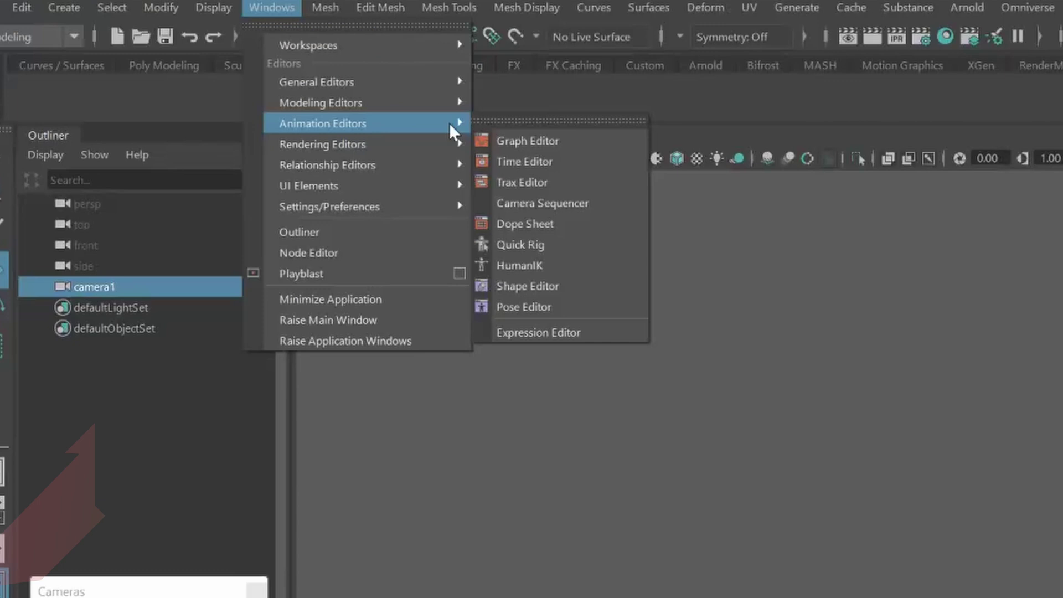
{"action": "left_click", "coordinate": [497, 142]}
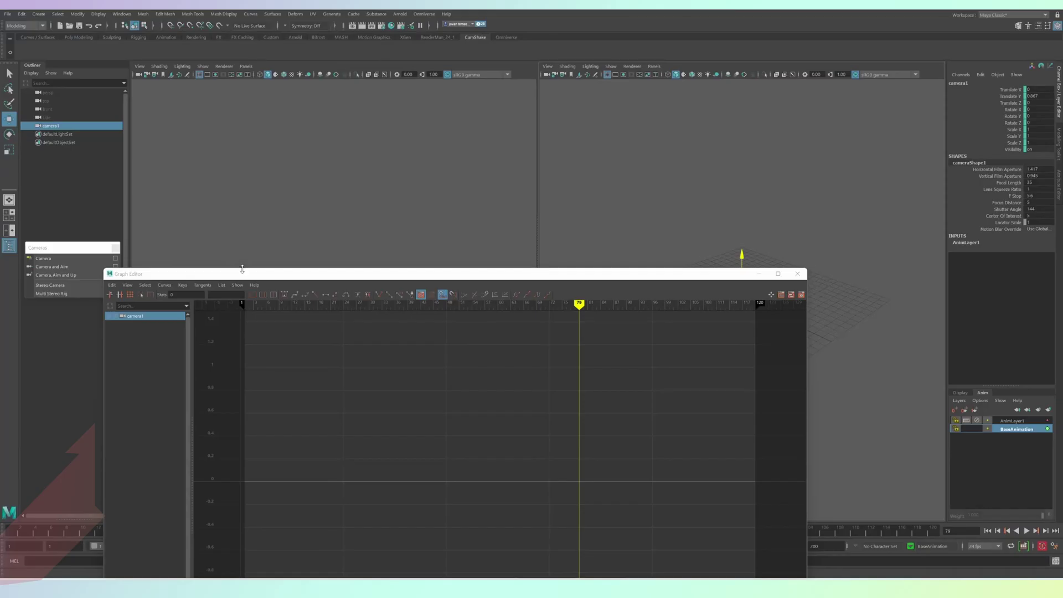
{"action": "left_click_drag", "start_coordinate": [242, 271], "coordinate": [314, 159]}
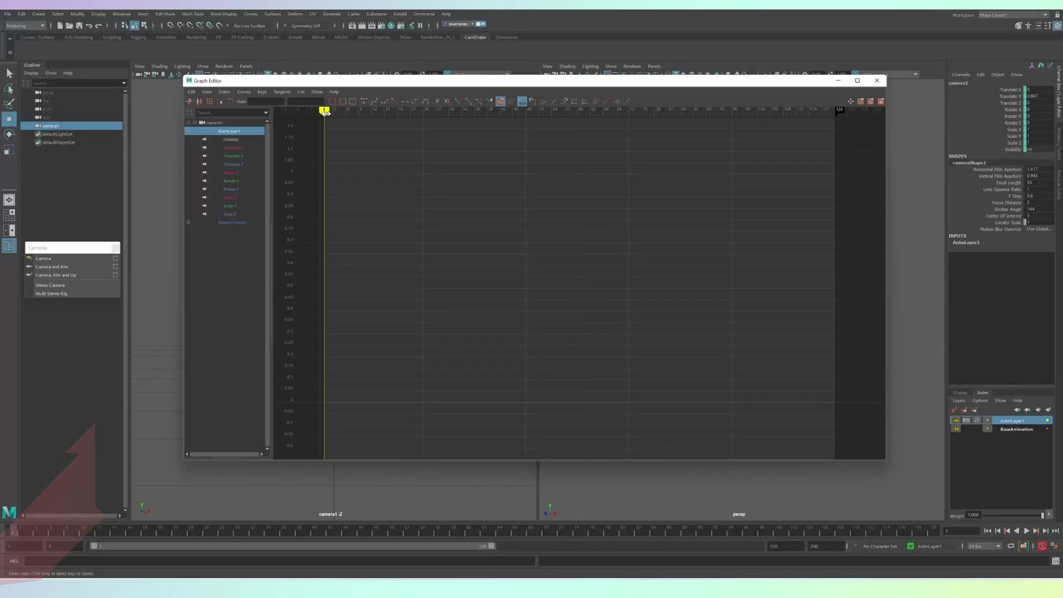
{"action": "left_click", "coordinate": [412, 113]}
{"action": "key", "text": "s"}
{"action": "left_click", "coordinate": [372, 112]}
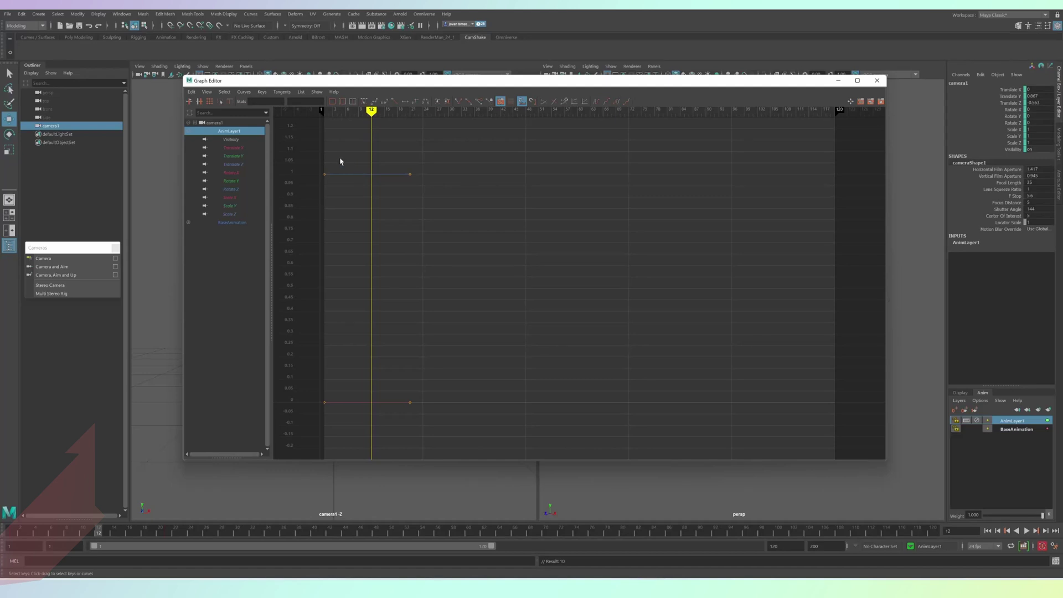
{"action": "left_click", "coordinate": [230, 172]}
{"action": "middle_click_drag", "start_coordinate": [368, 261], "coordinate": [372, 248]}
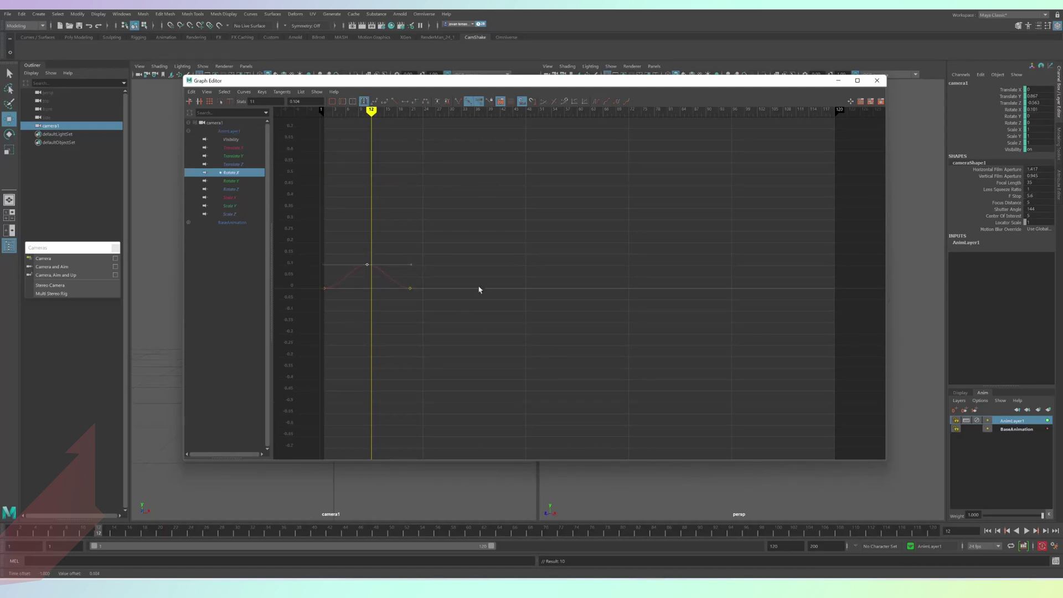
{"action": "left_click", "coordinate": [480, 289]}
Set the Rotate X curve's post-infinity to Cycle
{"action": "left_click", "coordinate": [262, 91]}
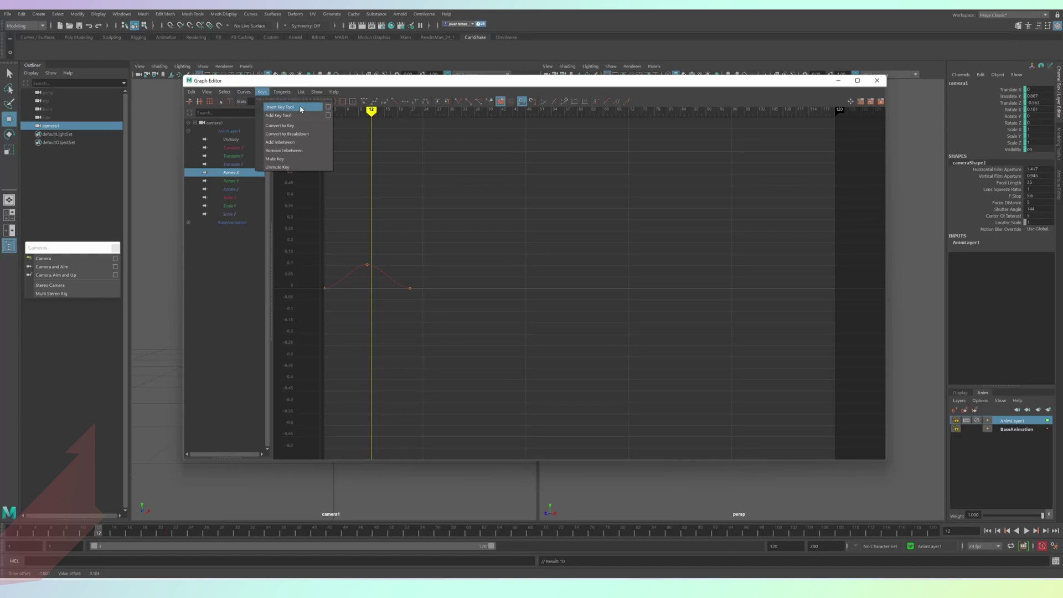
{"action": "left_click", "coordinate": [243, 91]}
{"action": "mouse_move", "coordinate": [271, 115]}
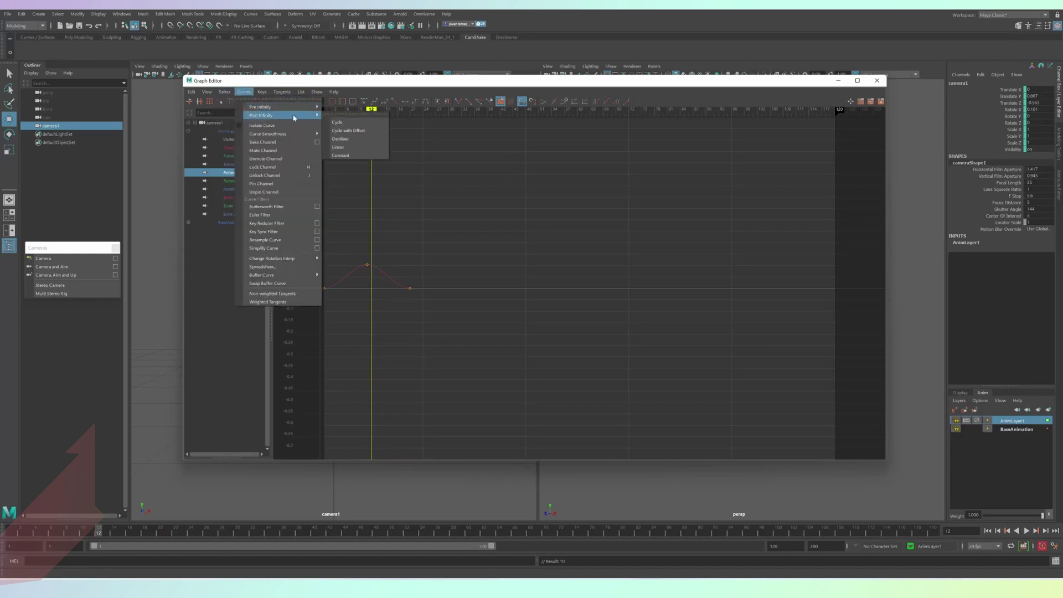
{"action": "left_click", "coordinate": [334, 121]}
Close the Graph Editor and scrub the time slider back to frame 1
{"action": "left_click", "coordinate": [877, 80]}
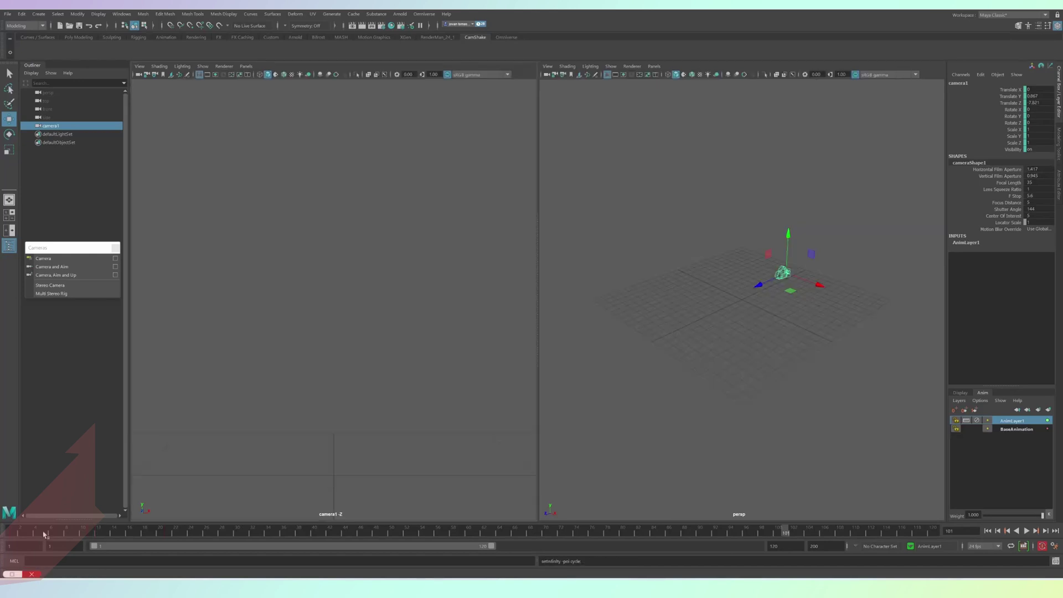
{"action": "left_click_drag", "start_coordinate": [99, 531], "coordinate": [1, 536]}
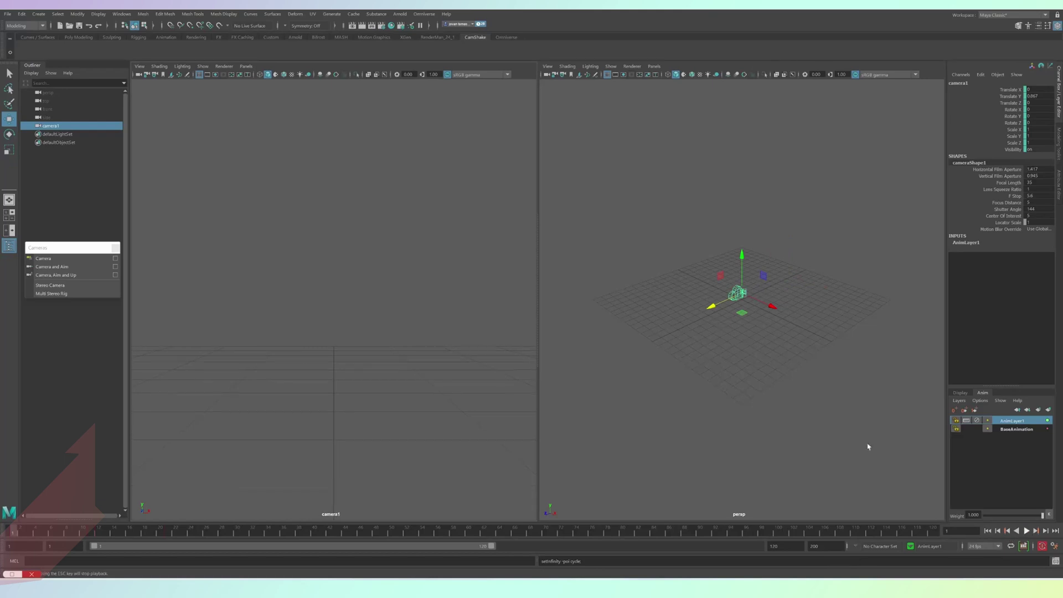